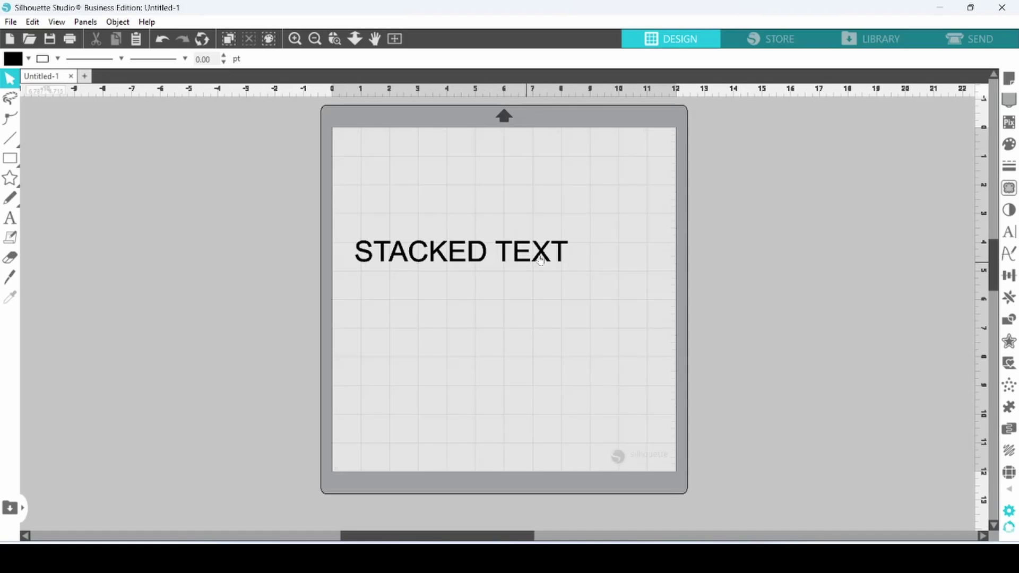
Step: Switch STACKED TEXT to the Outright Bold font and enlarge it to about 10.5 in wide
click(556, 253)
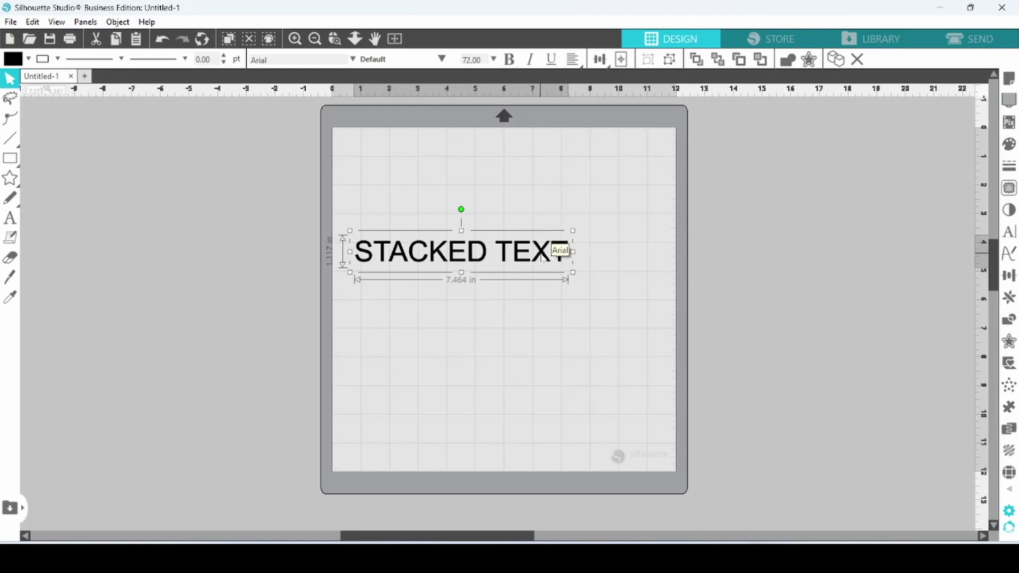
click(1011, 232)
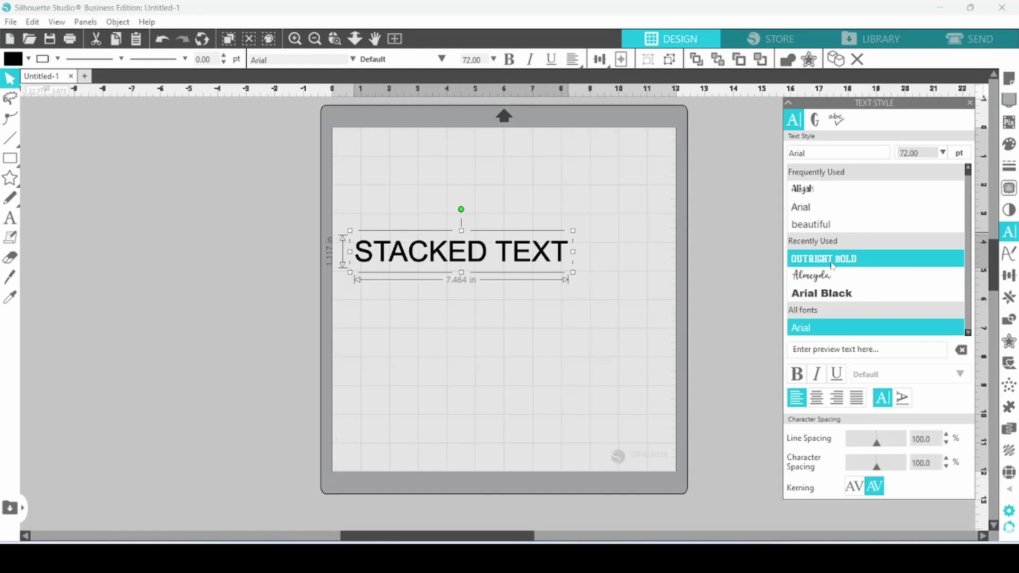
click(832, 260)
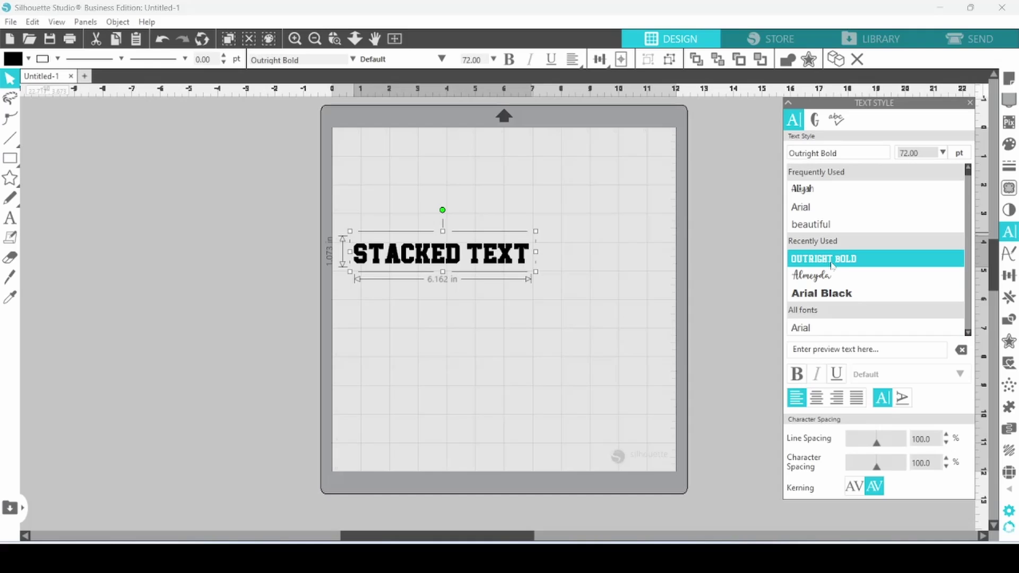
drag(536, 271, 661, 293)
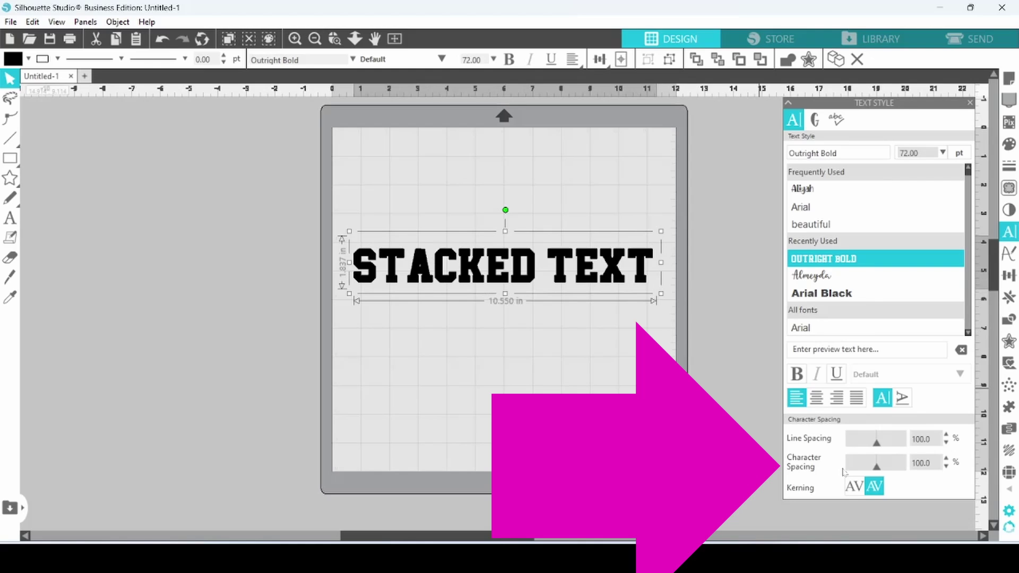
Step: Raise the character spacing to 125%, widening the text to about 12.211 in
click(946, 459)
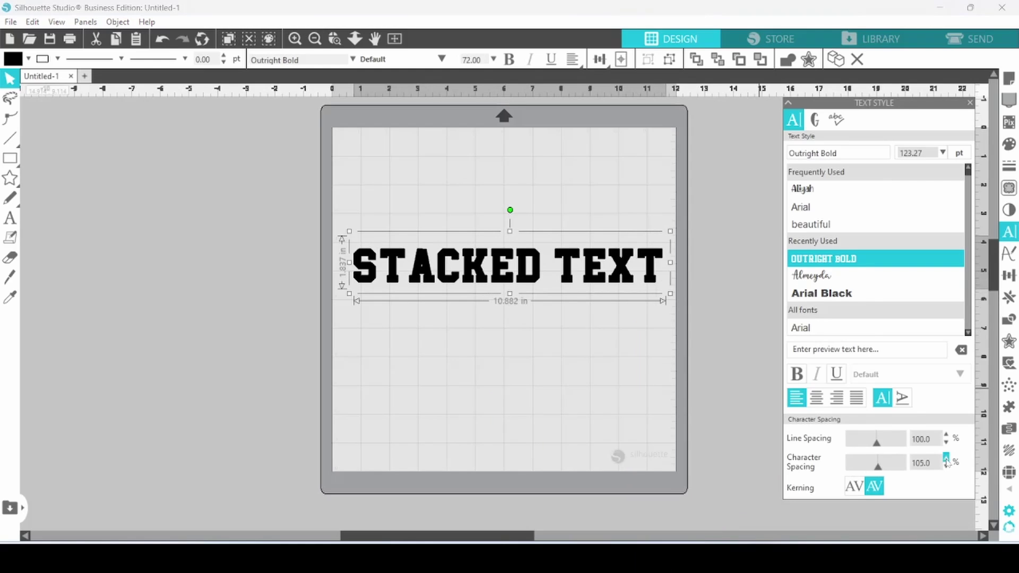
click(945, 459)
click(946, 460)
click(946, 459)
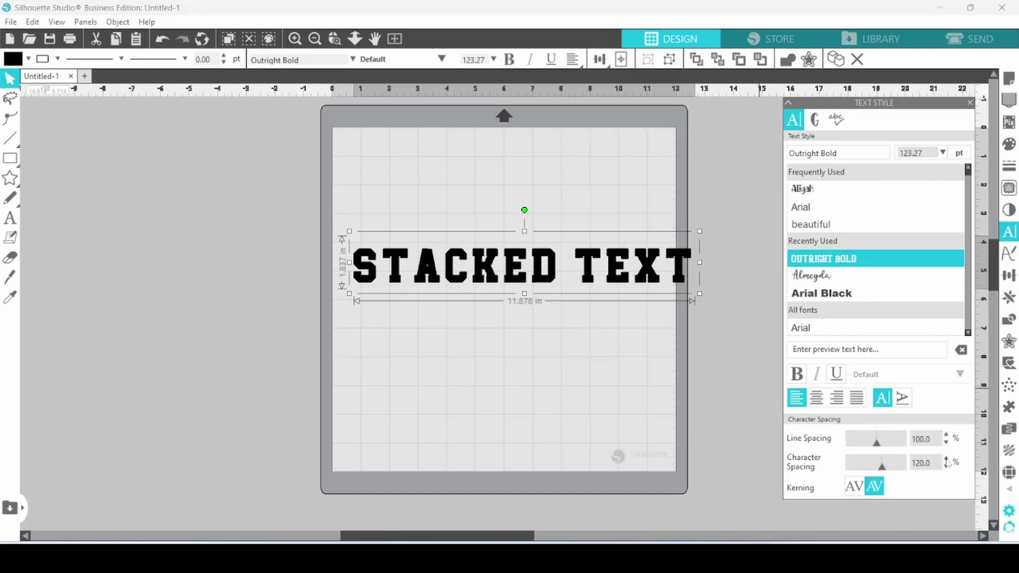
click(945, 460)
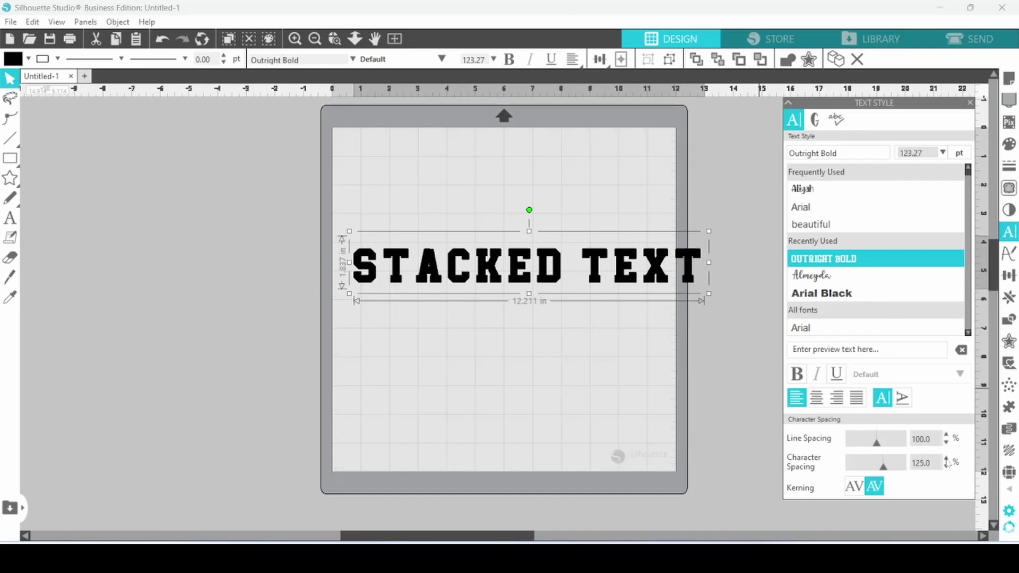
Step: Apply a sharp-cornered 0.045 in offset to STACKED TEXT and group the separate letters
click(808, 59)
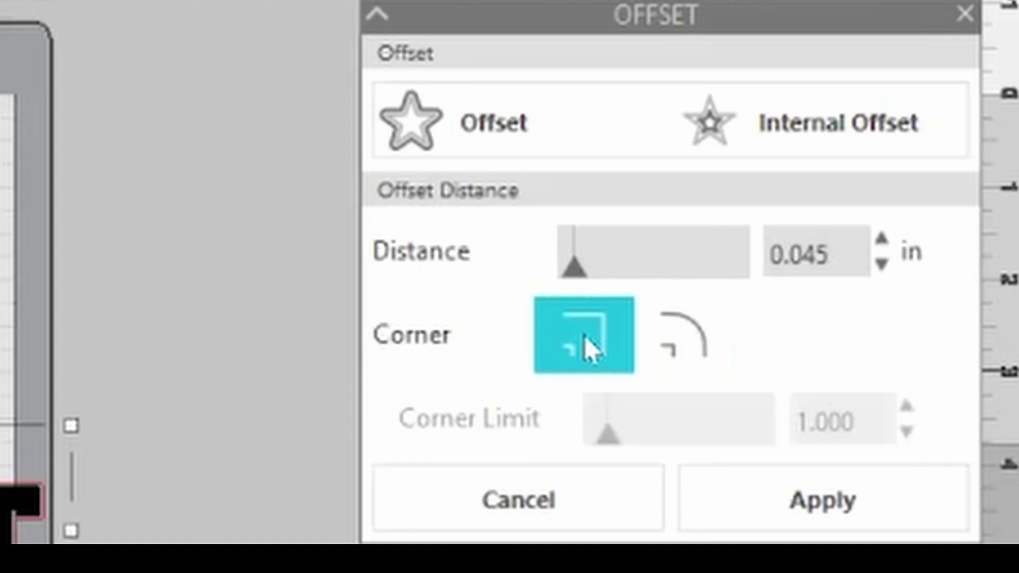
click(584, 336)
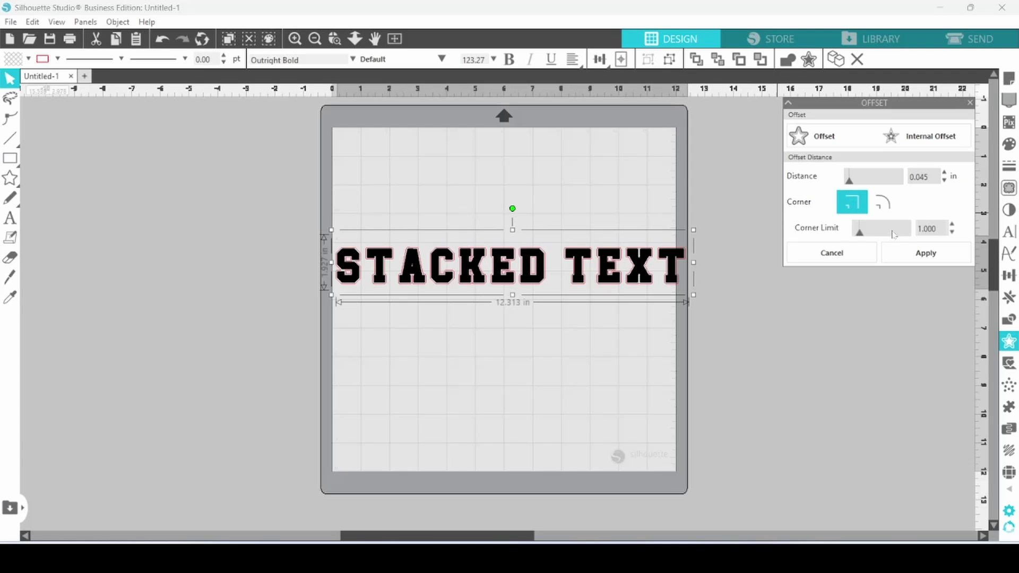
click(899, 256)
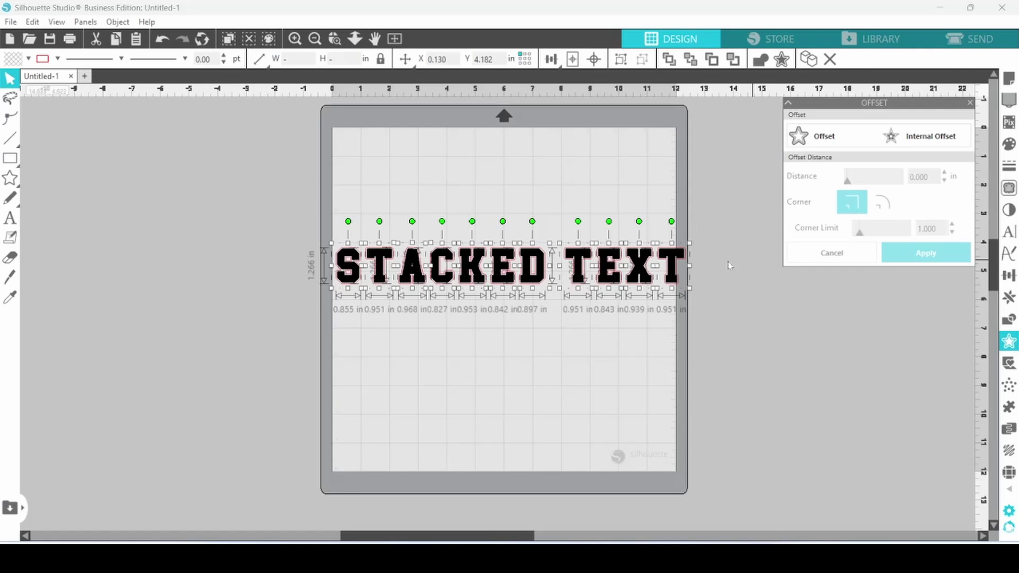
right_click(690, 243)
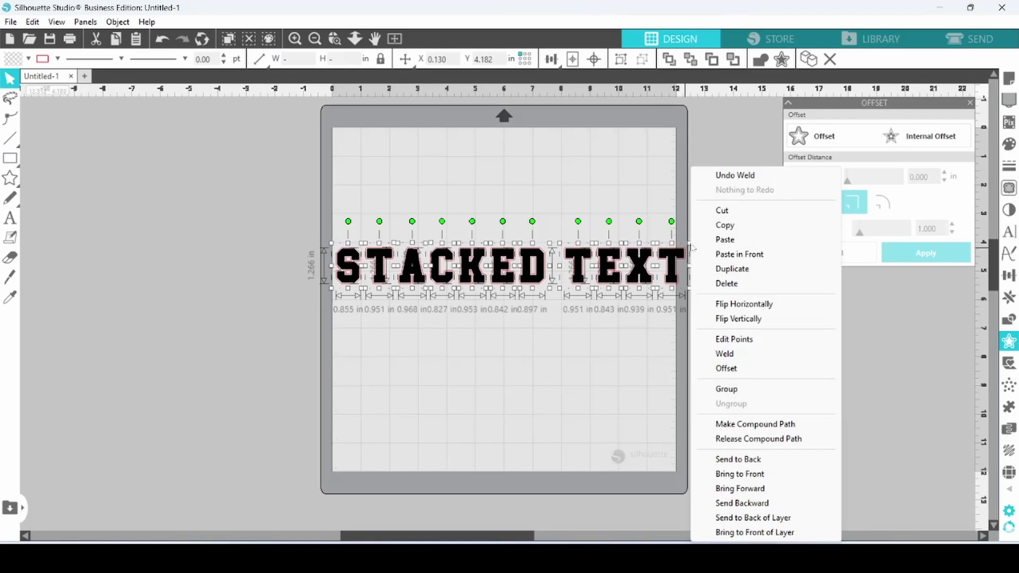
click(734, 391)
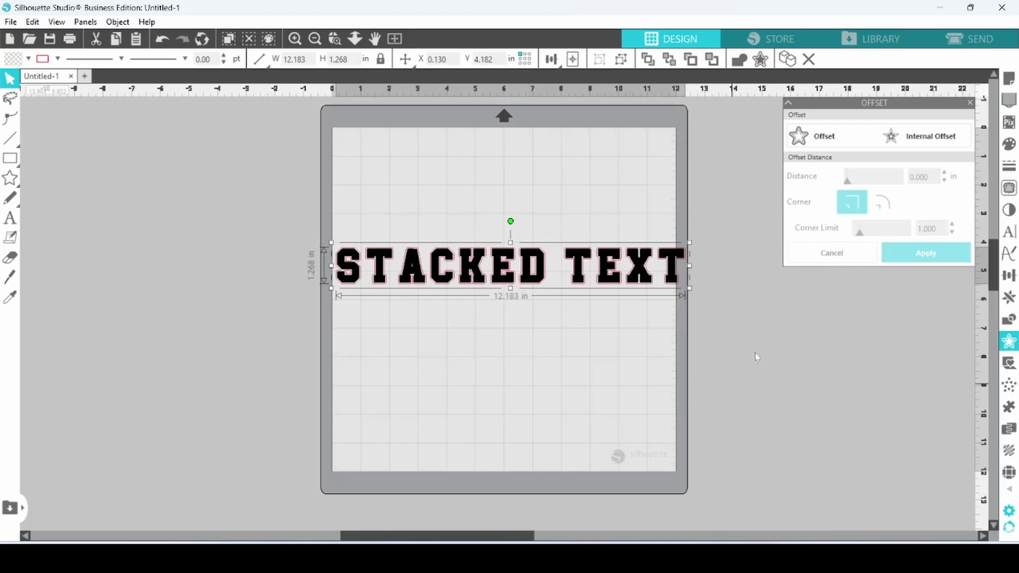
click(818, 139)
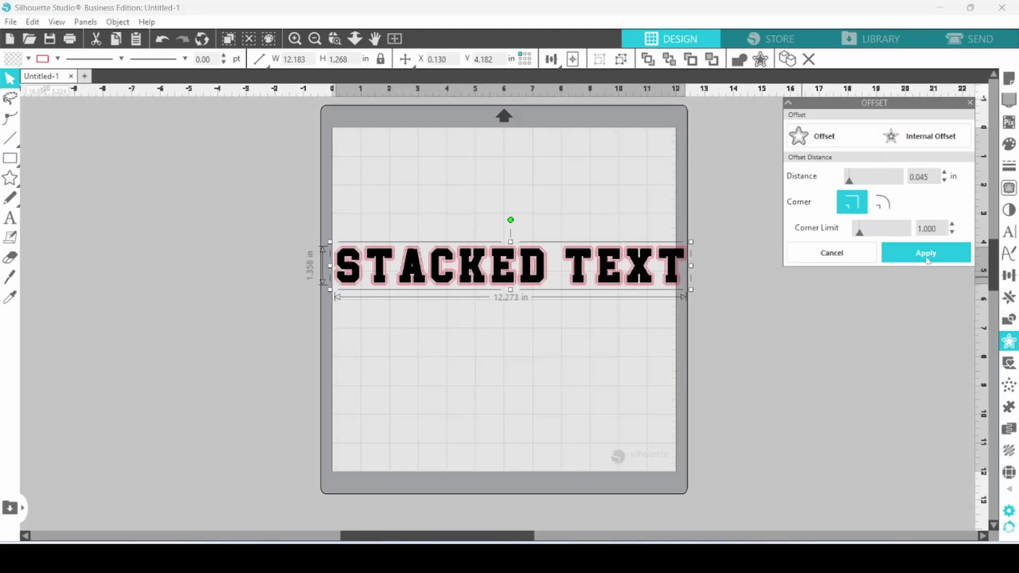
Step: Apply the offset outline and group the solid letters together
click(928, 260)
right_click(690, 167)
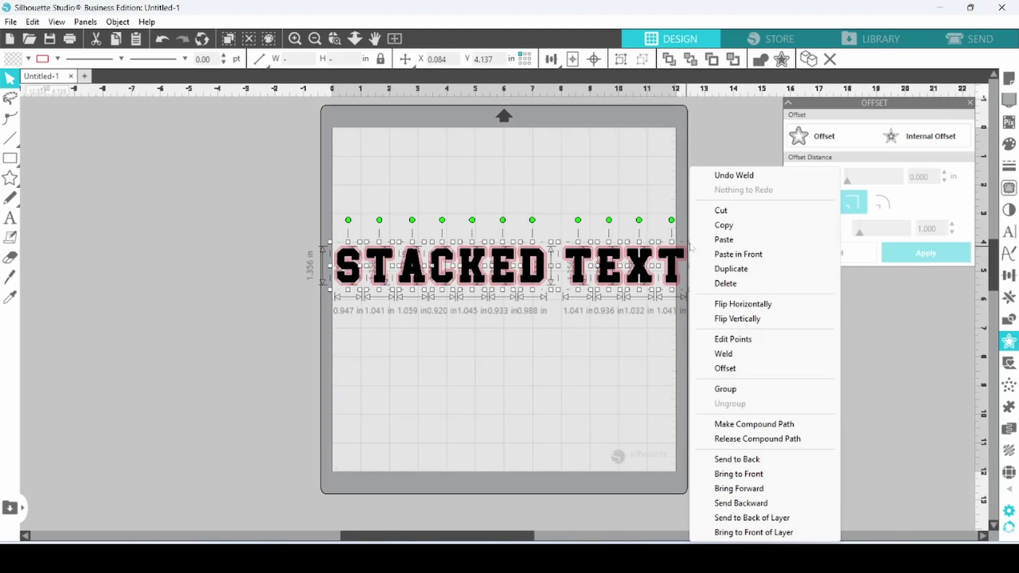
click(730, 392)
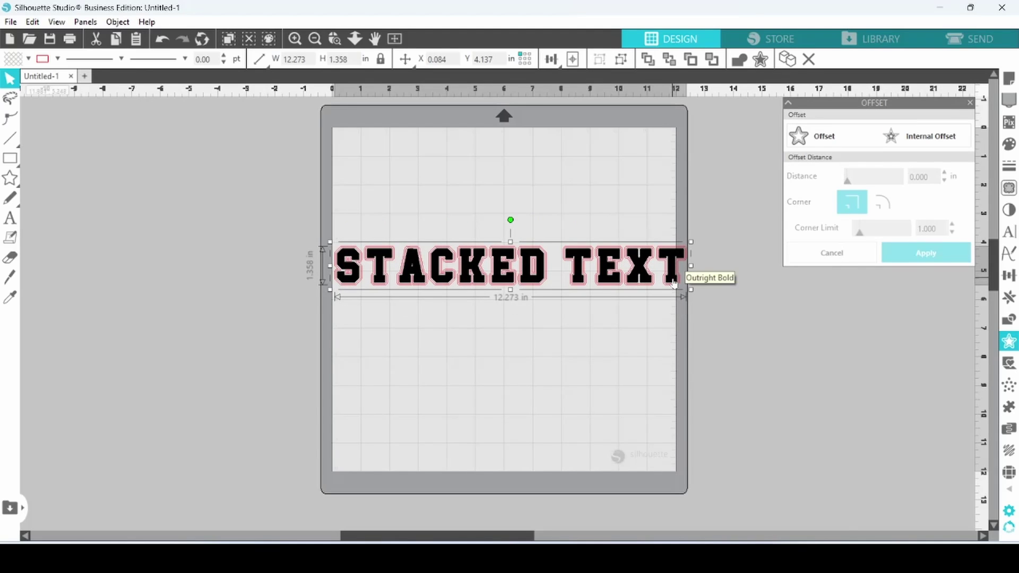
Step: Make the pink offset outline a compound path and set the solid text back inside it
drag(673, 283, 681, 372)
click(641, 267)
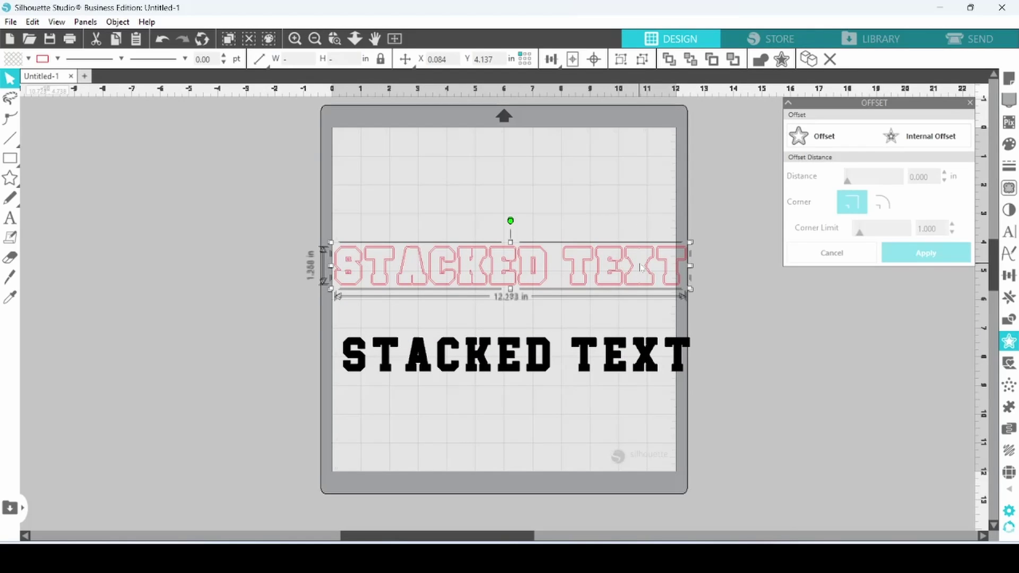
right_click(641, 267)
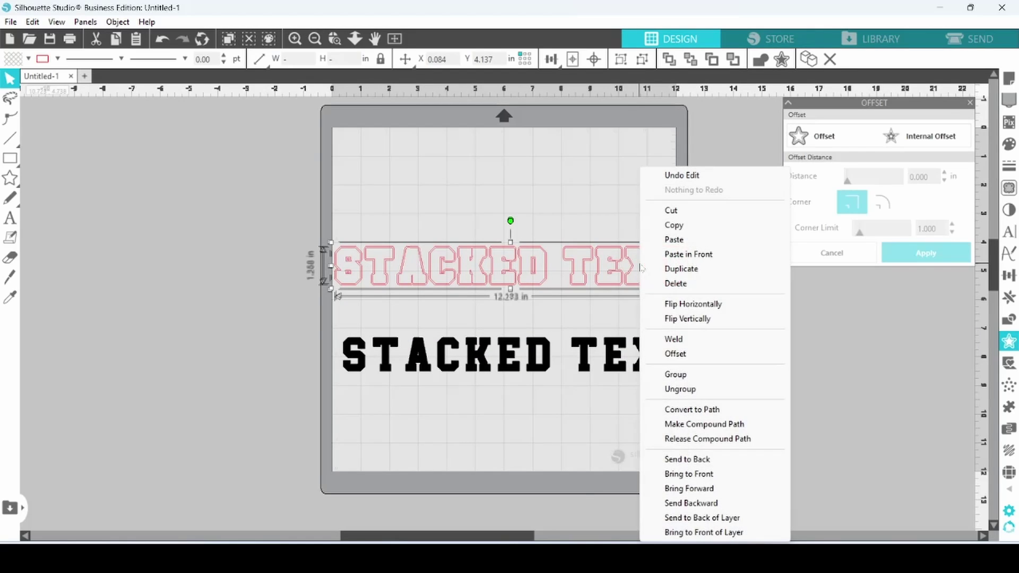
click(707, 424)
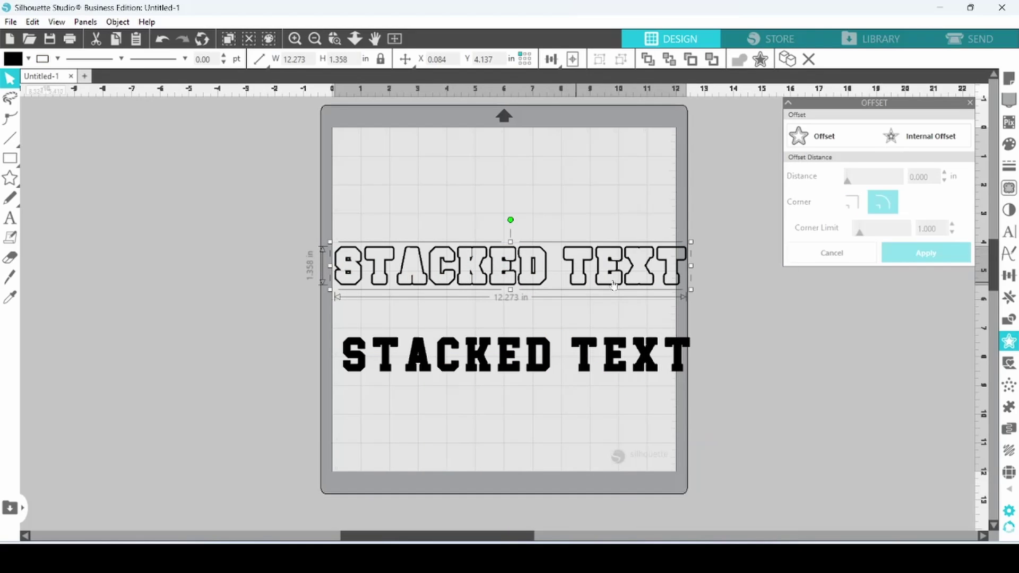
drag(680, 354, 672, 273)
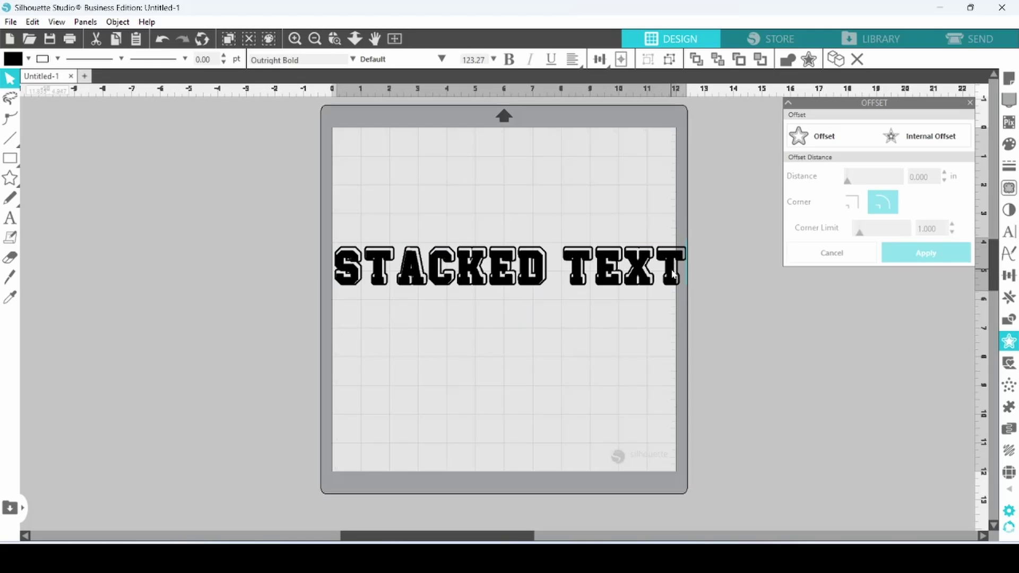
right_click(529, 288)
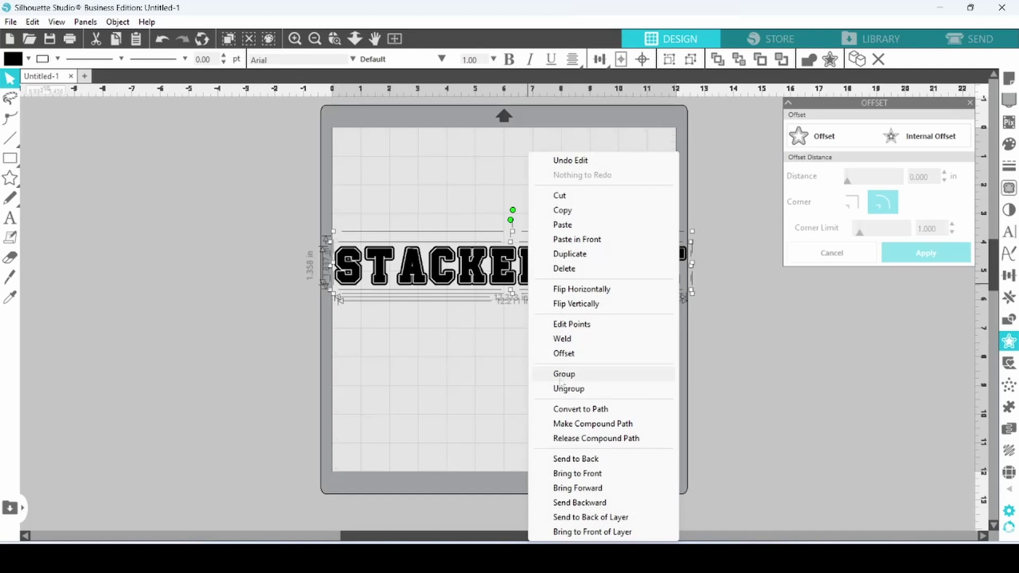
Step: Group the text with its outline and scale the group to about 17.671 × 2.635 in
click(562, 374)
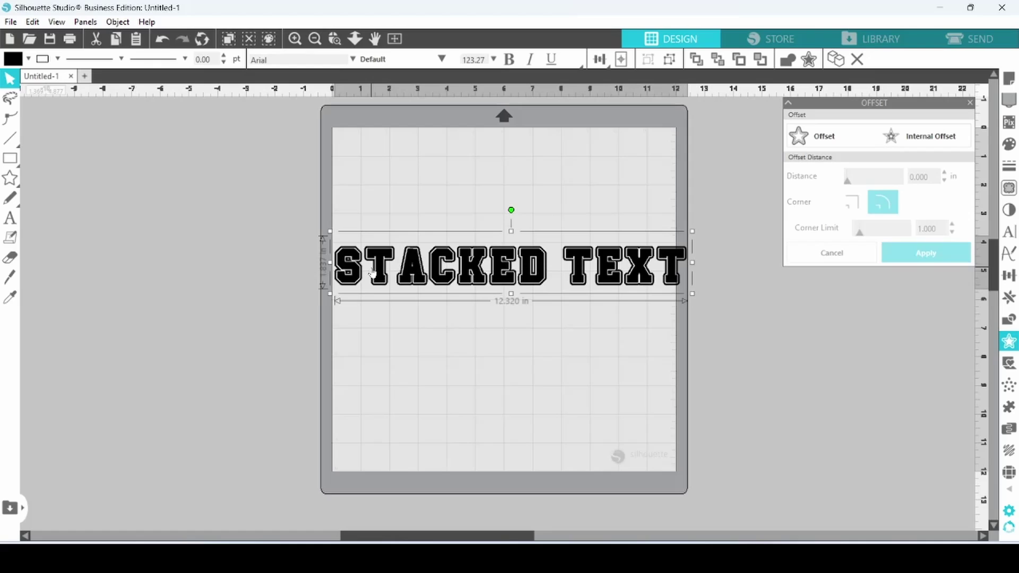
drag(372, 274, 376, 269)
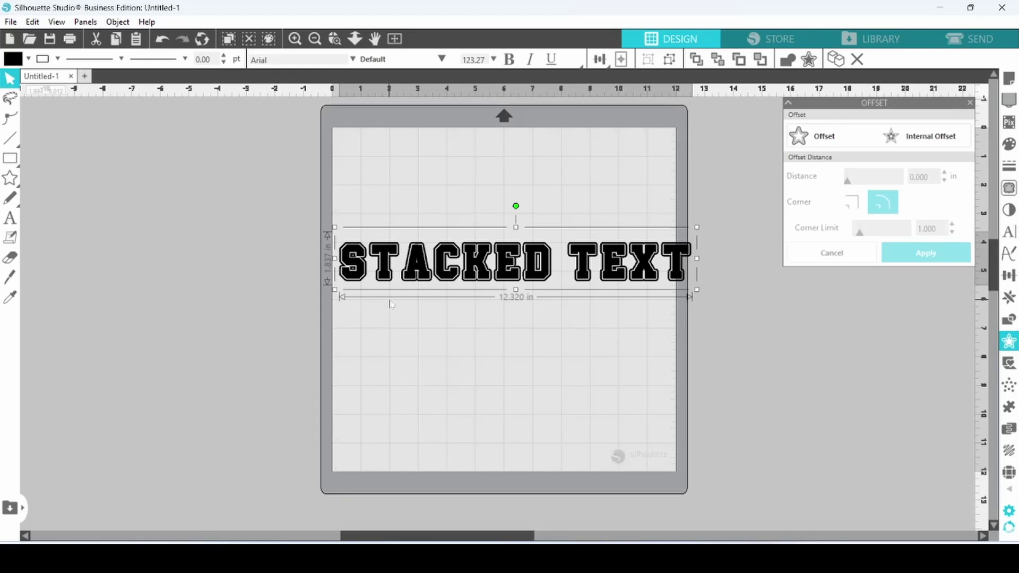
drag(695, 289, 827, 309)
drag(335, 227, 314, 225)
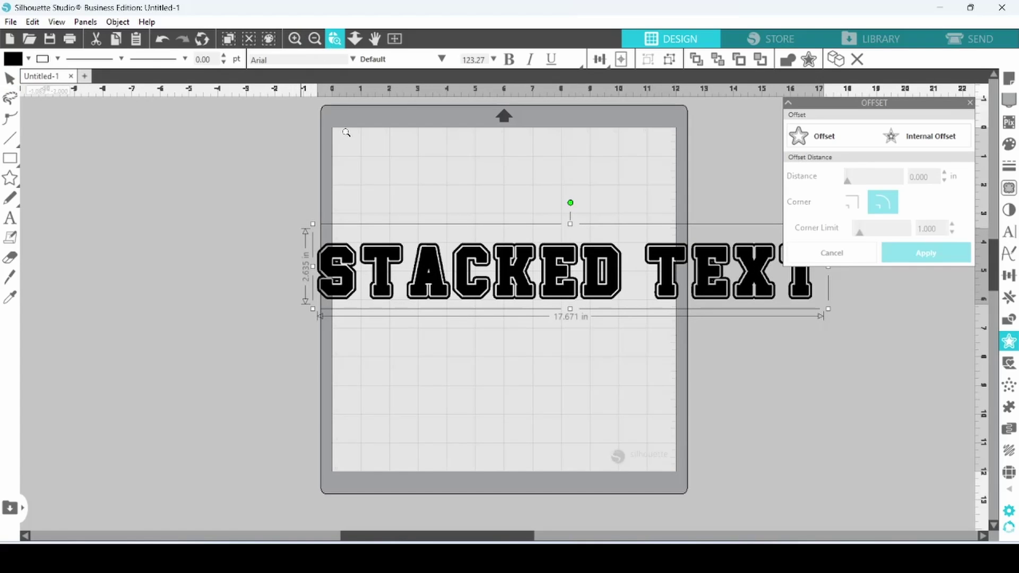
scroll(374, 271, up, 5)
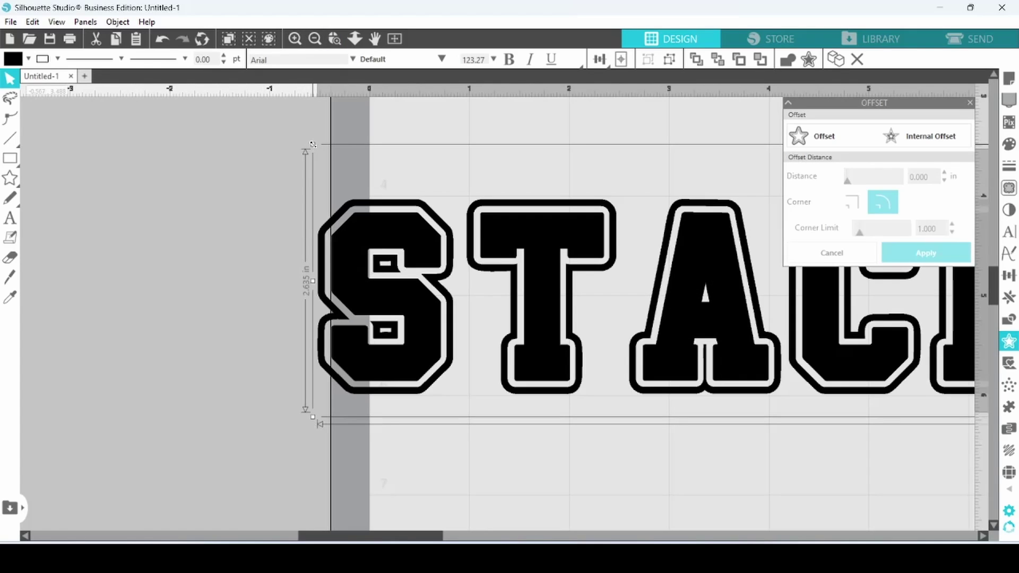
Step: Enlarge the design to 17.957 × 2.678 in and park a duplicate off the mat to the left
drag(314, 147, 284, 142)
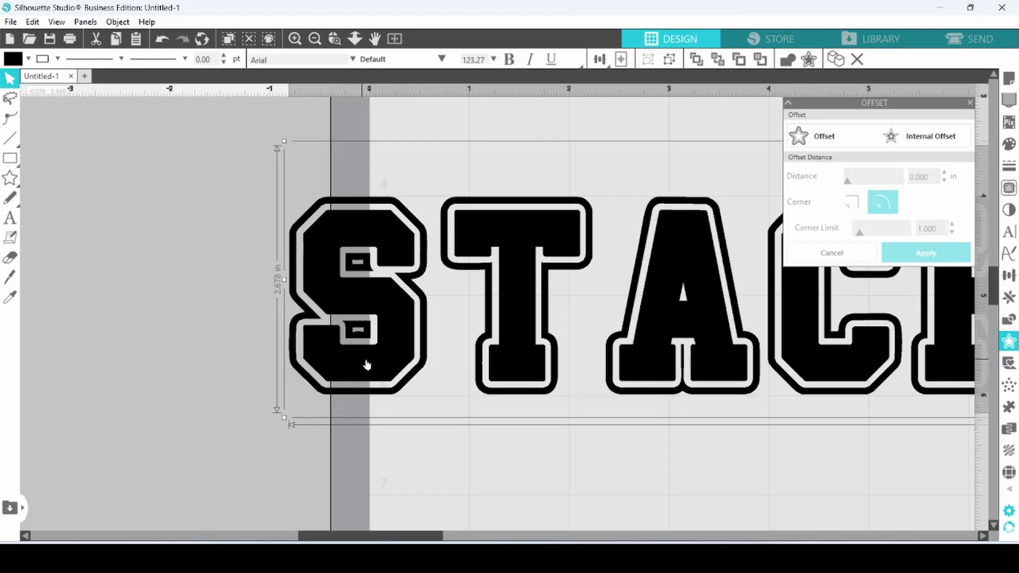
scroll(450, 356, down, 3)
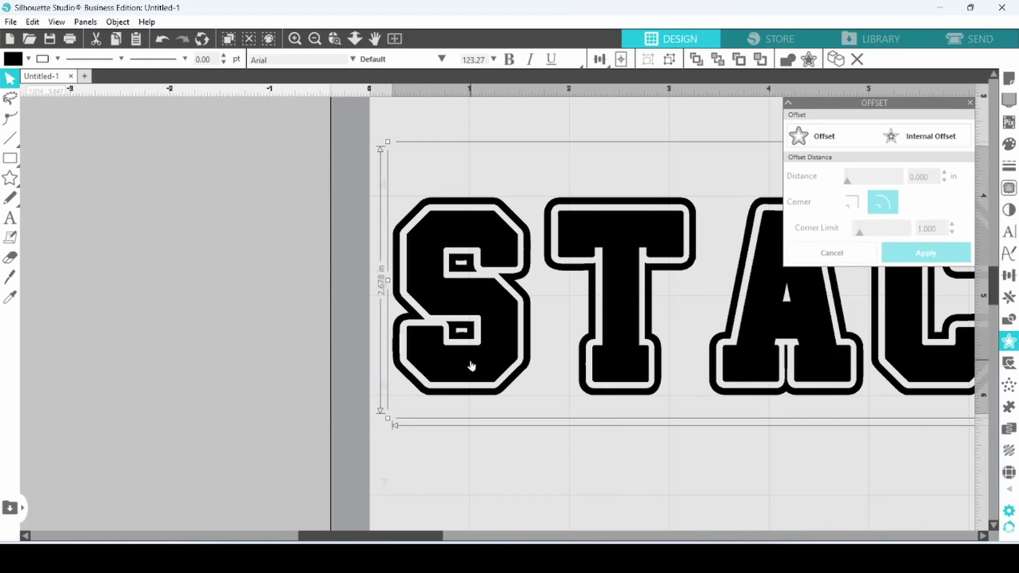
click(393, 39)
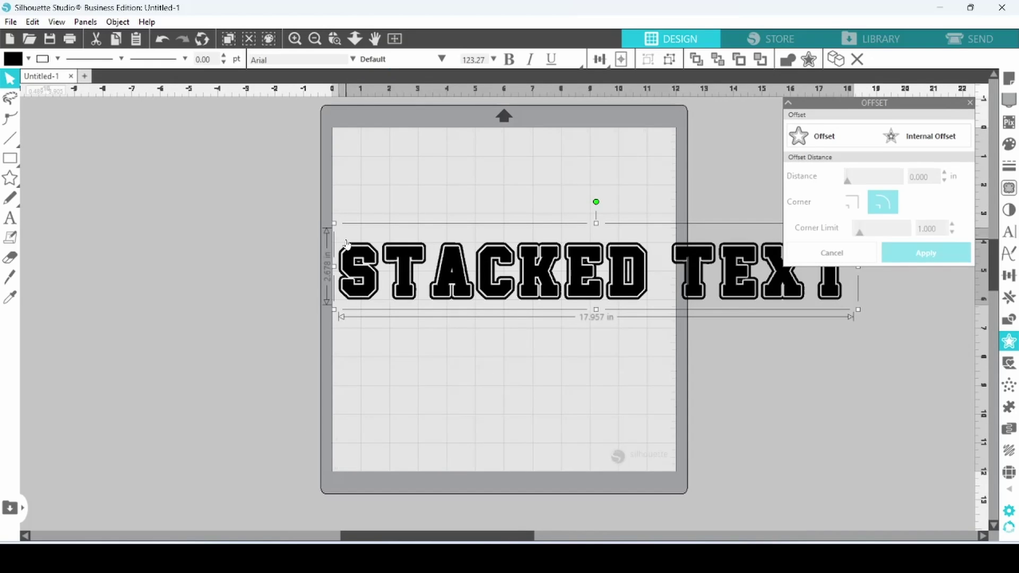
click(836, 59)
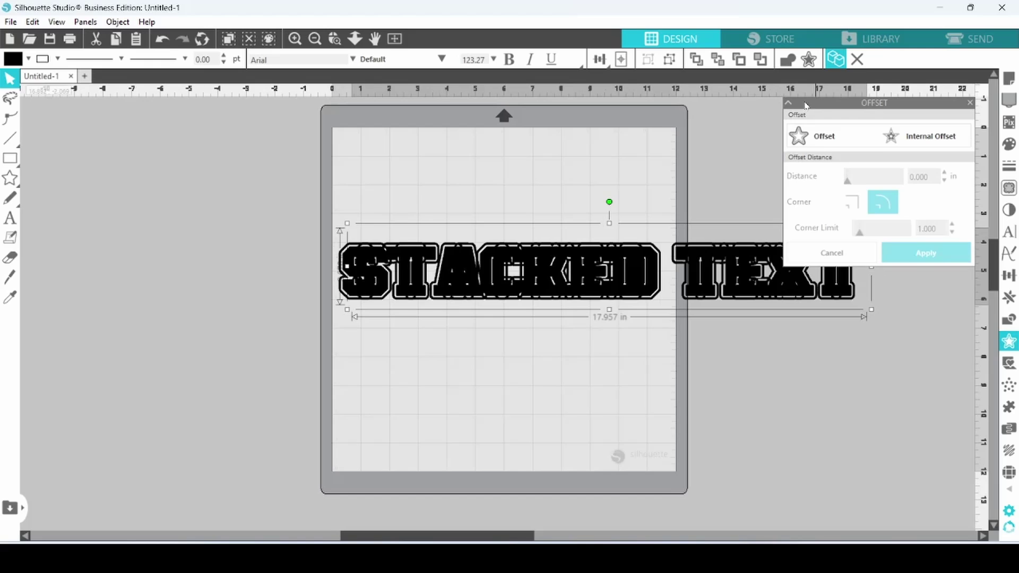
drag(751, 279, 149, 356)
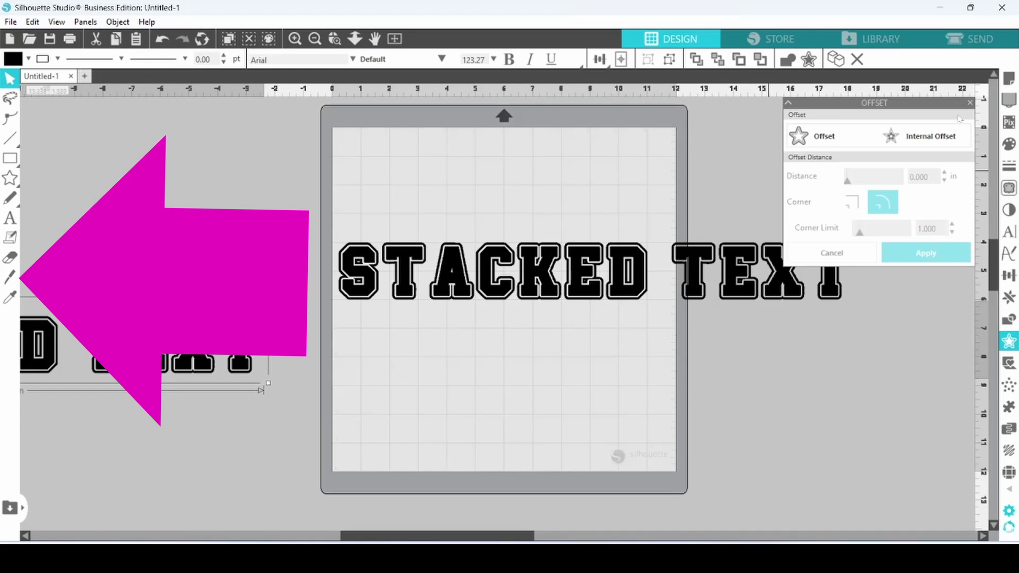
Step: Knife-cut the mat's STACKED TEXT horizontally through its middle, then lift the last T's top piece to check
click(970, 102)
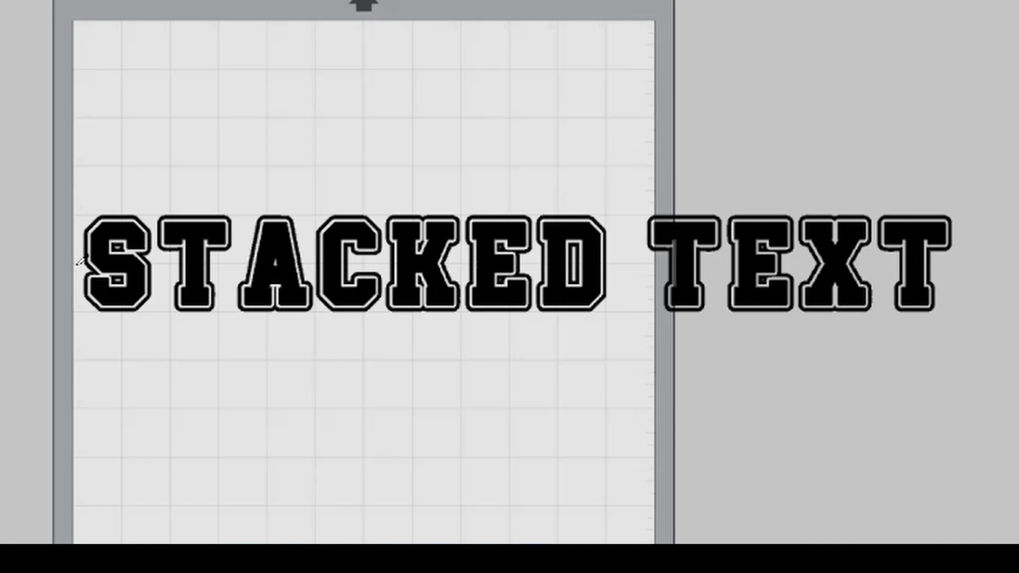
mouse_move(80, 261)
mouse_down()
mouse_move(585, 264)
mouse_move(965, 245)
mouse_move(1008, 274)
mouse_up()
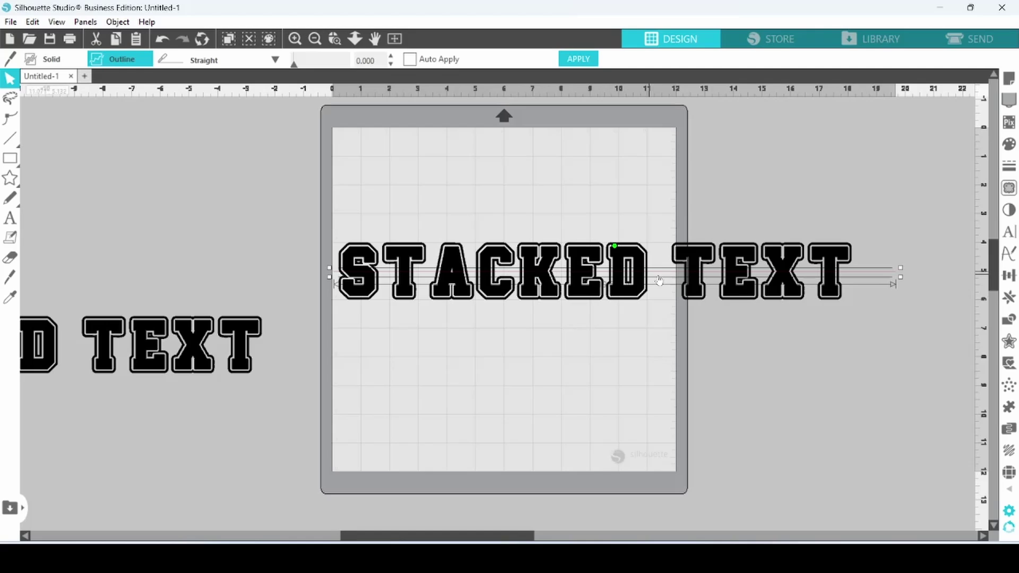
click(579, 59)
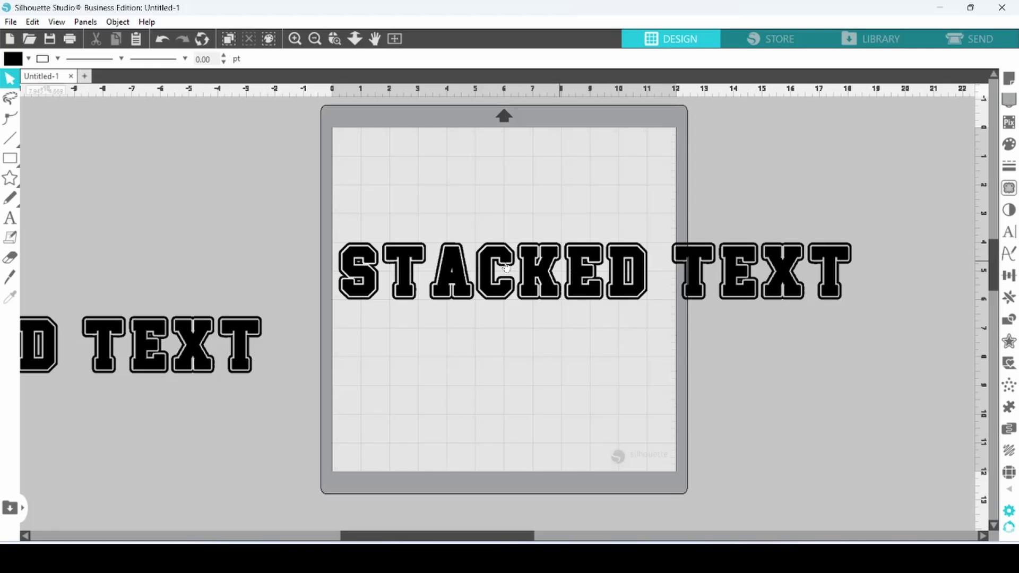
drag(826, 259, 818, 217)
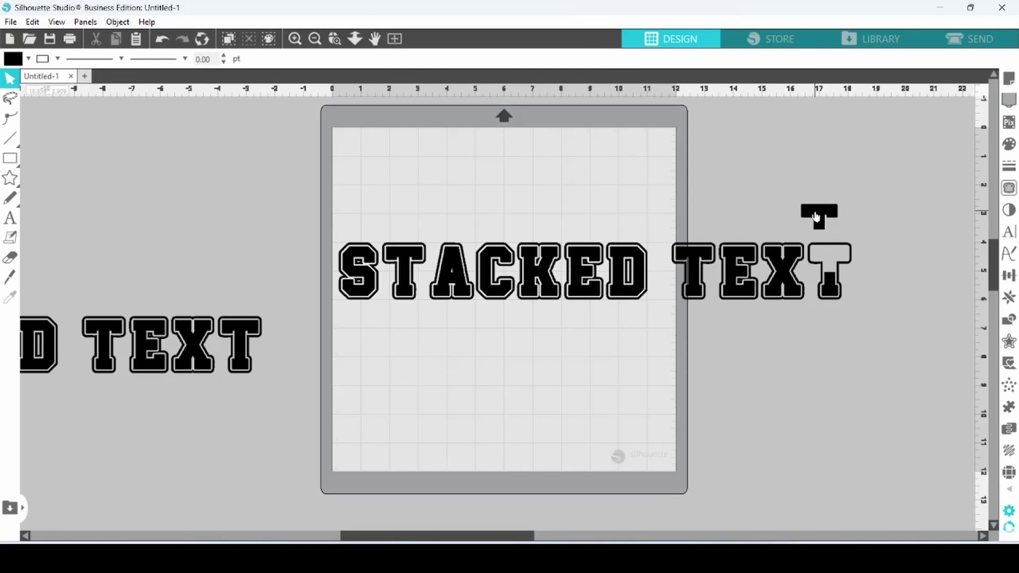
Step: Restore the T's top piece, group all the letters' top halves, and raise that row
click(163, 39)
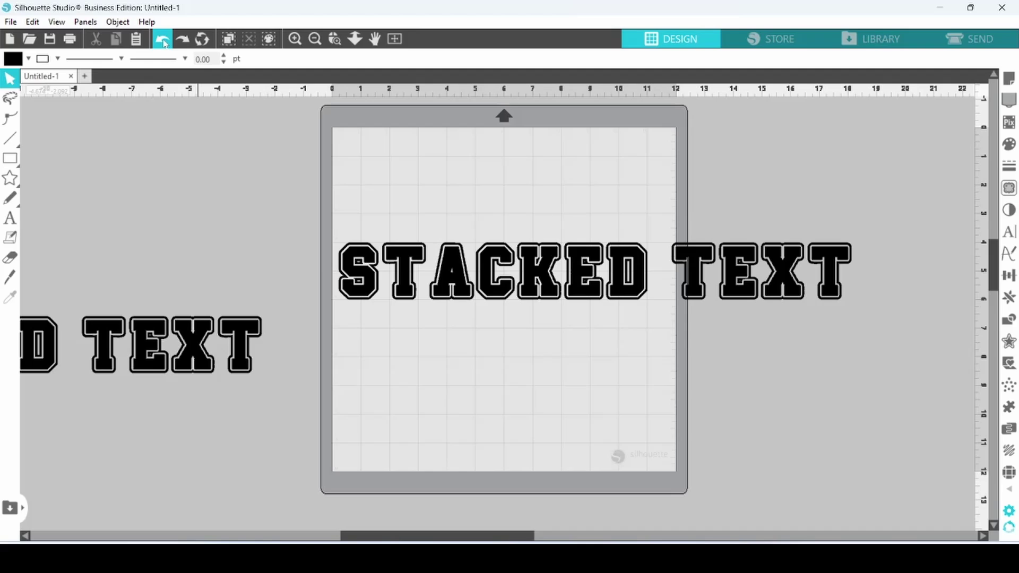
click(162, 39)
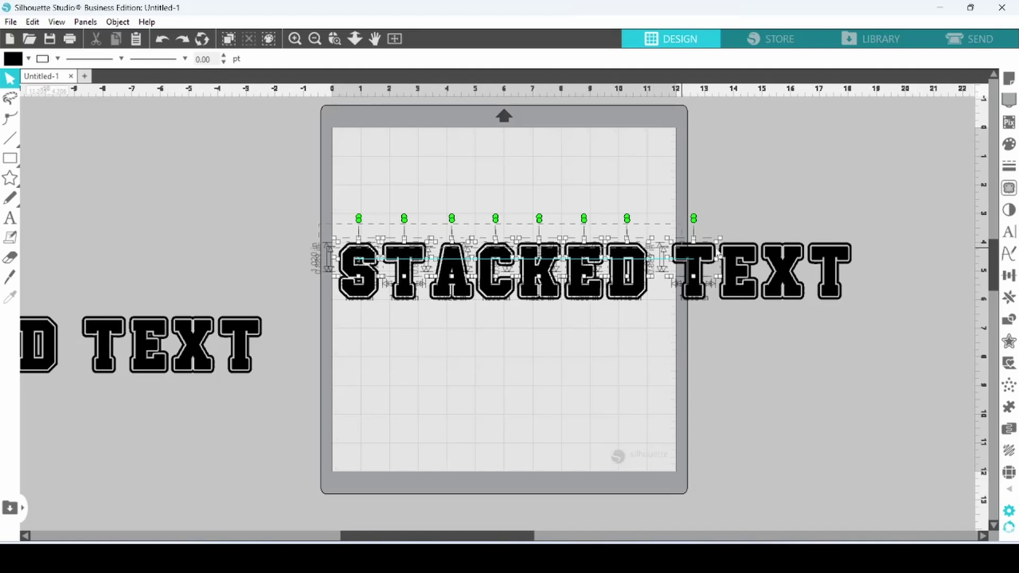
drag(718, 255, 874, 271)
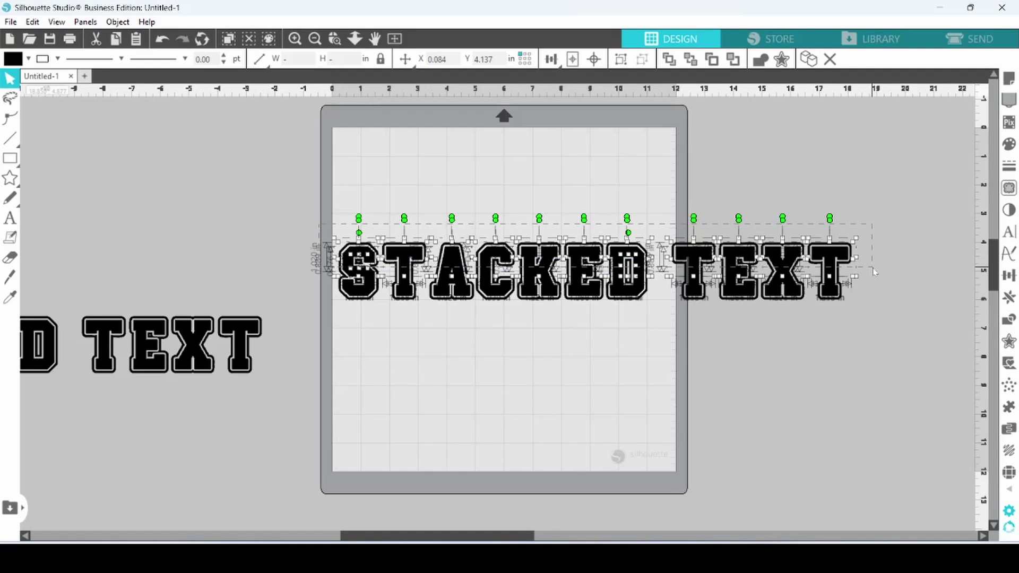
right_click(838, 260)
click(870, 389)
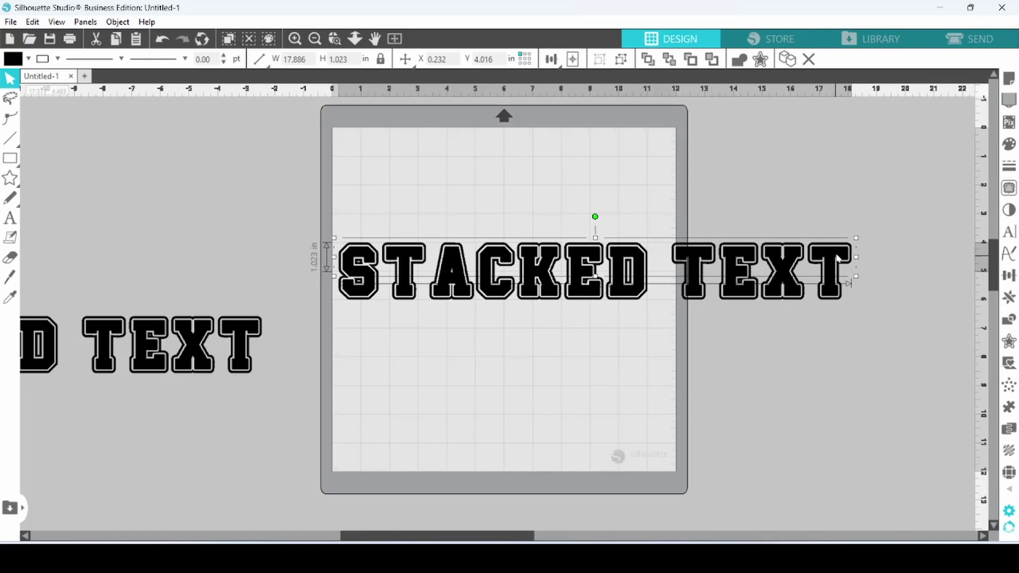
drag(838, 259, 838, 212)
Step: Group the letters' bottom halves into a single row
drag(311, 268, 876, 332)
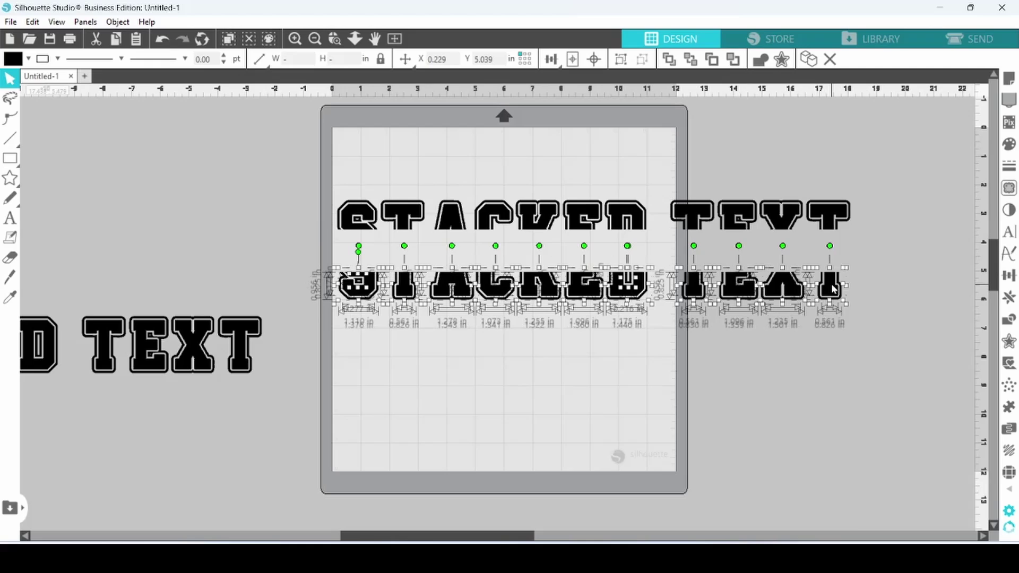
right_click(833, 290)
click(869, 393)
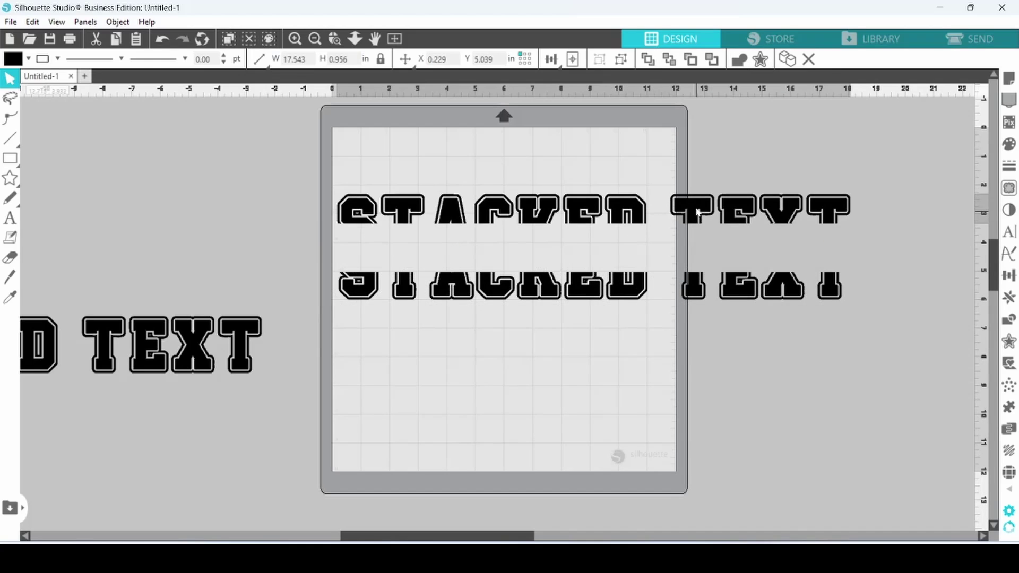
Step: Place the spare full STACKED TEXT between the halves and add a duplicate top-half row above
drag(253, 353, 829, 242)
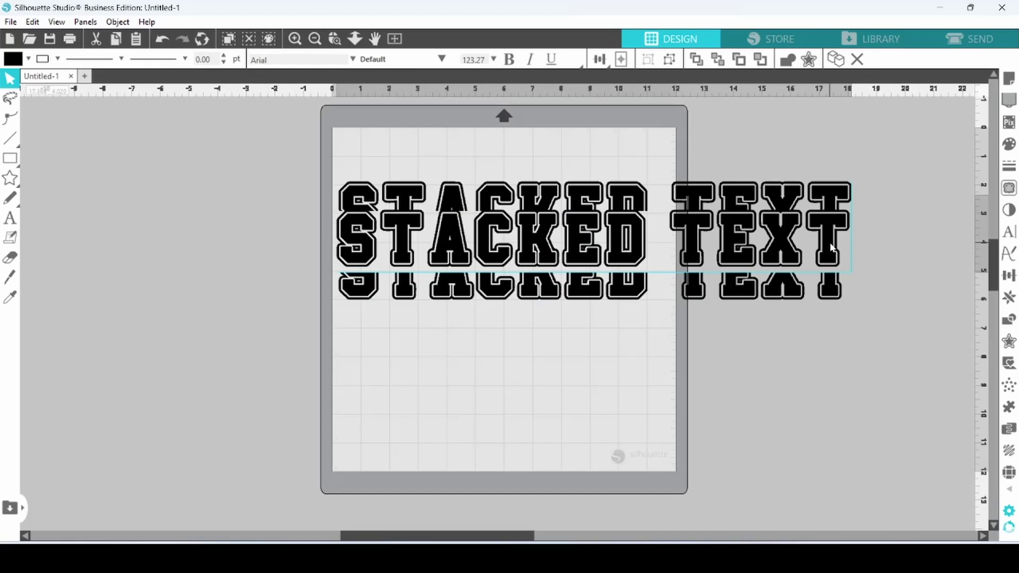
click(843, 203)
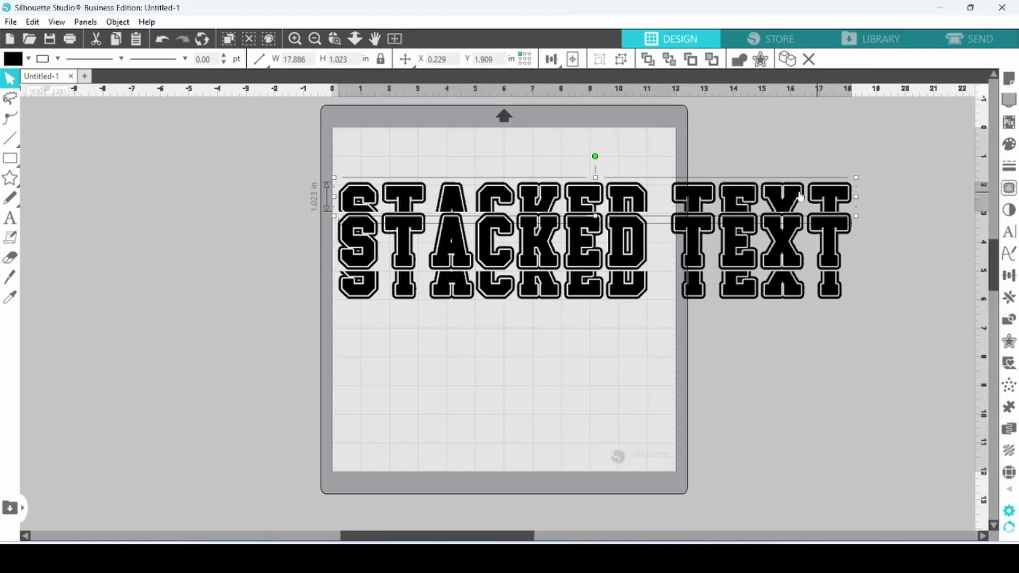
click(787, 59)
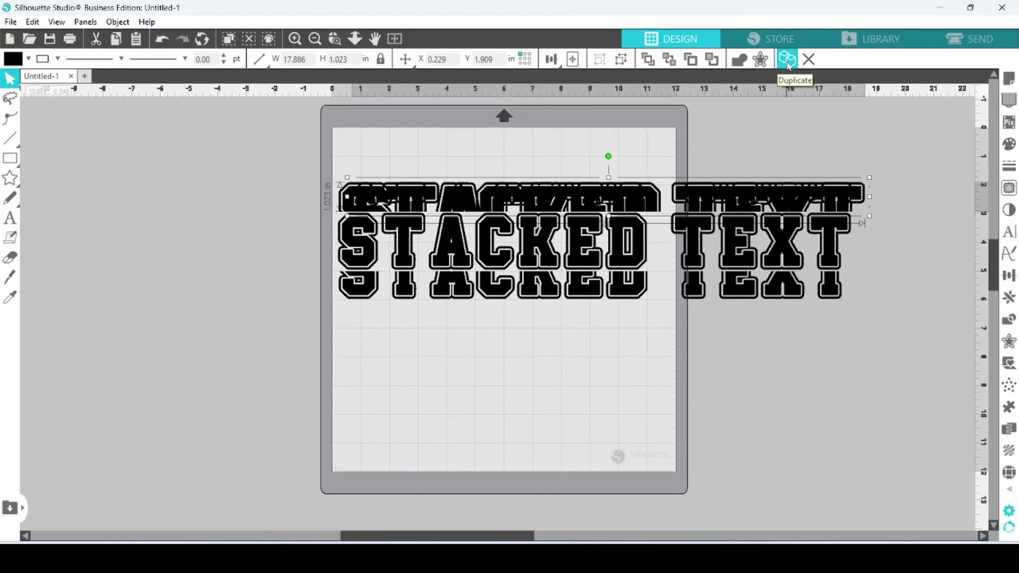
drag(862, 199, 849, 169)
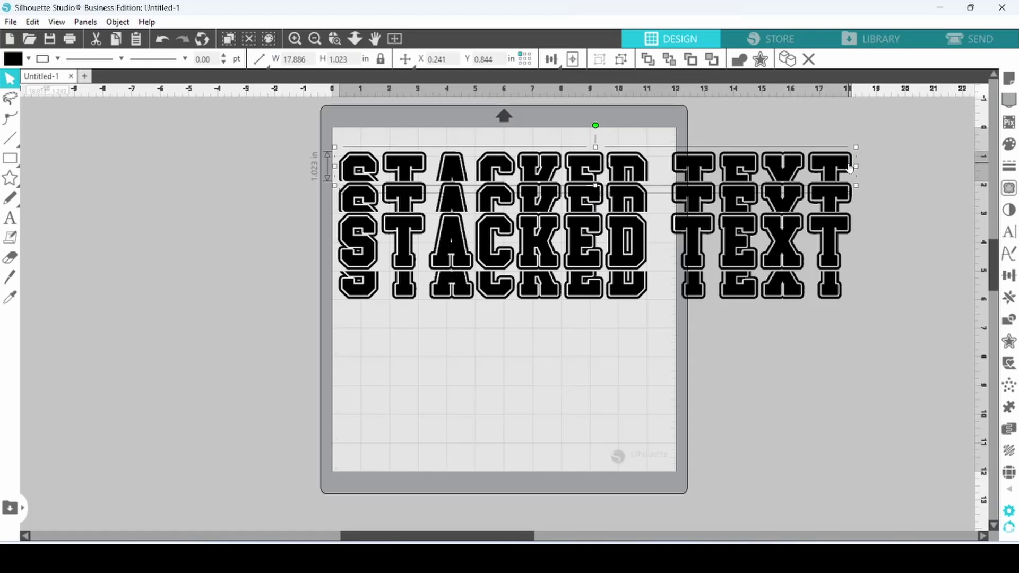
Step: Add a duplicate bottom-half row below the first and select the middle STACKED TEXT row
click(838, 298)
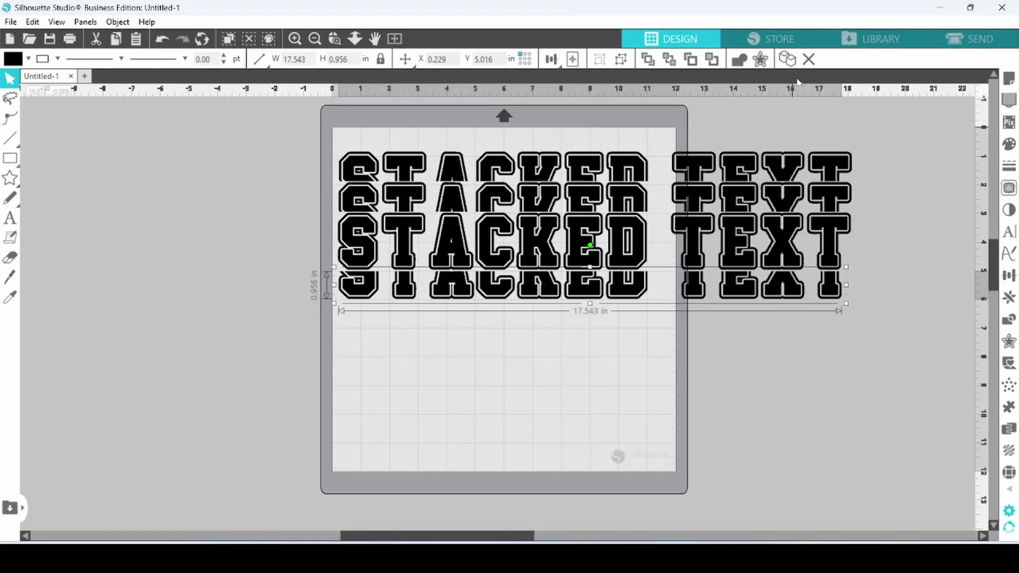
click(787, 58)
drag(844, 289, 831, 314)
click(838, 361)
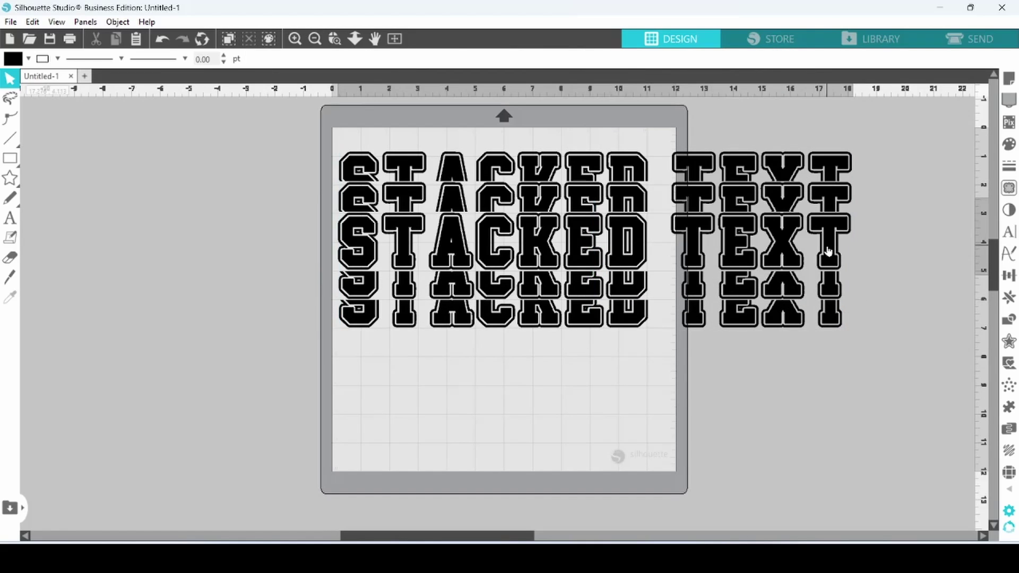
click(828, 251)
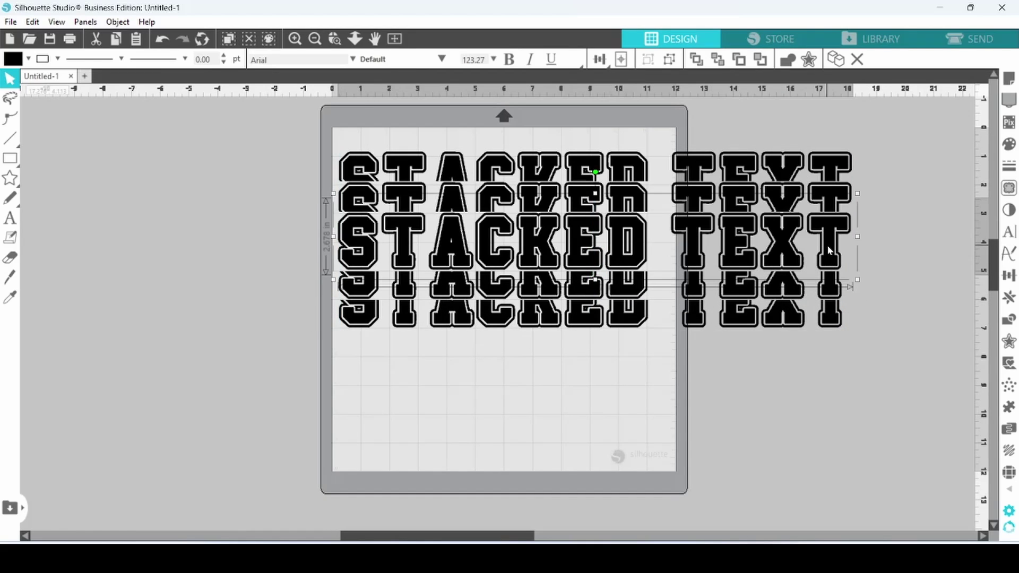
Step: Give the middle STACKED TEXT row a blue fill, then group all five rows into one design
click(28, 59)
click(26, 78)
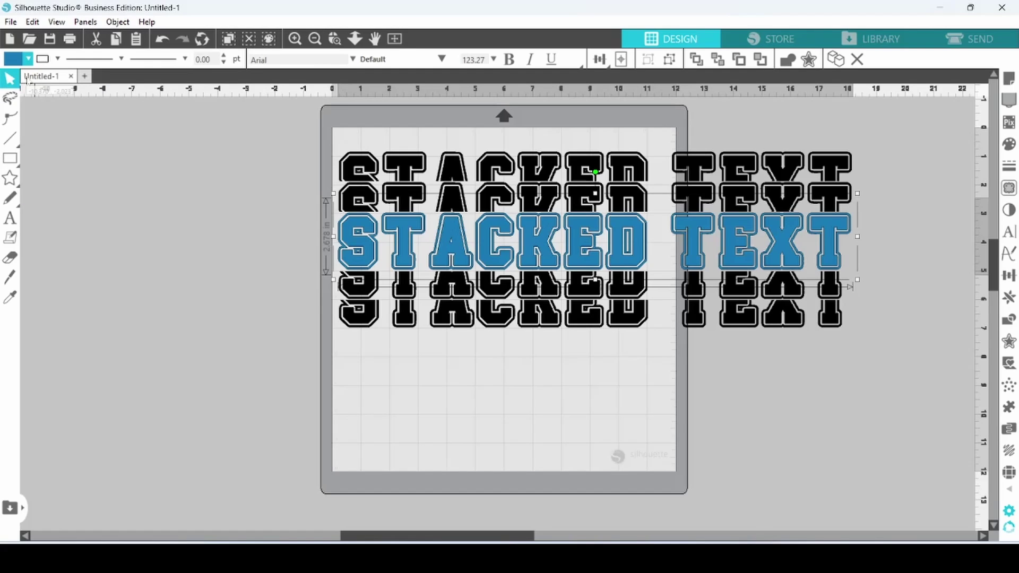
drag(257, 137, 789, 324)
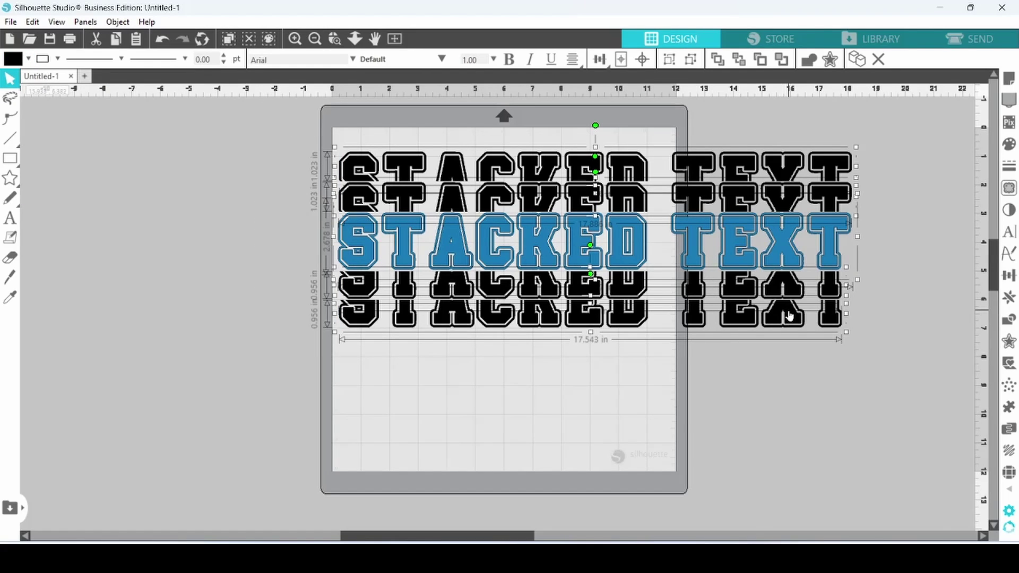
right_click(789, 323)
click(824, 374)
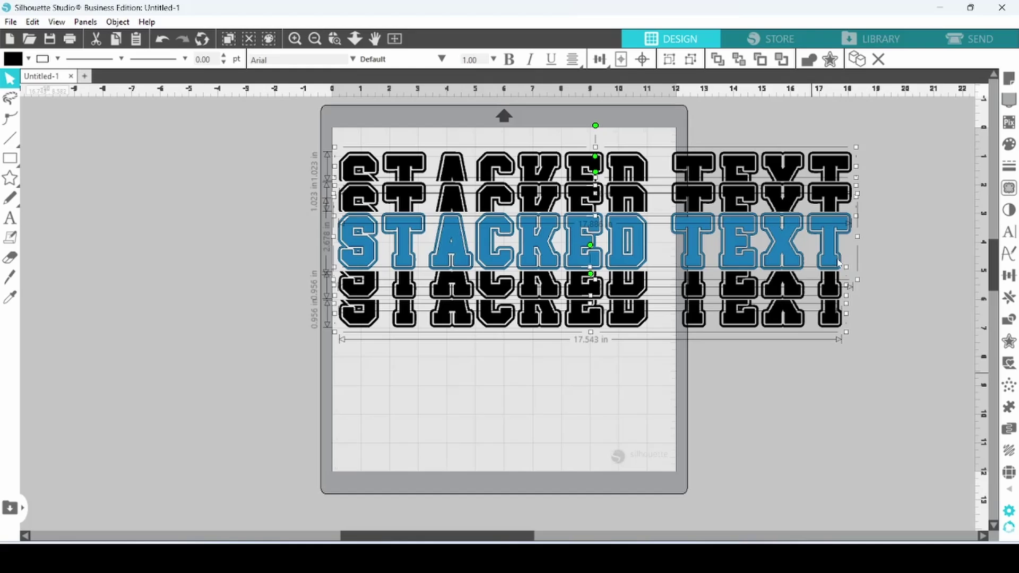